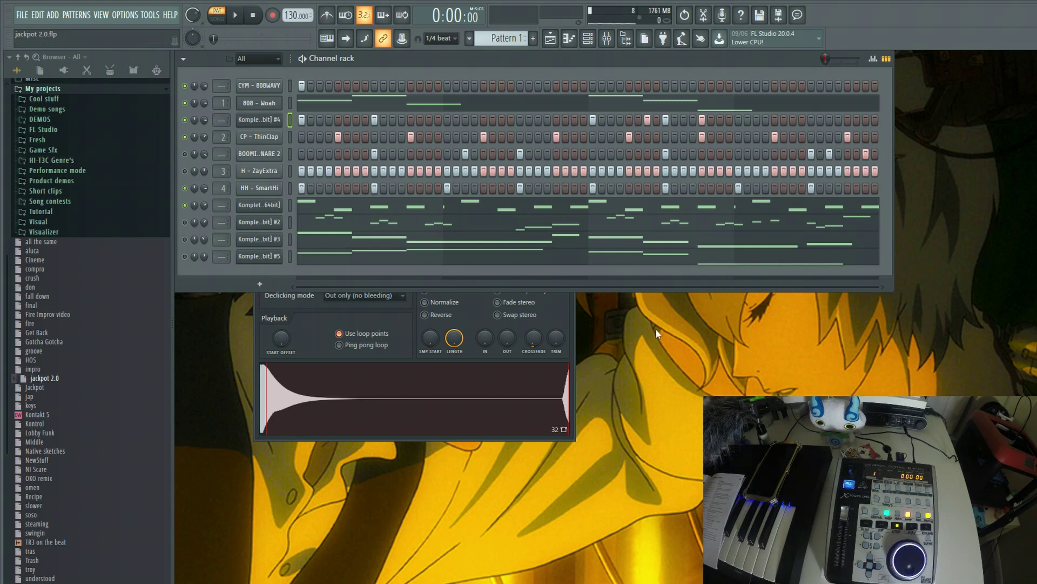
# Close the 808 - Woah channel settings and link all rack channels to consecutive mixer tracks starting at insert 1.
pyautogui.click(568, 300)
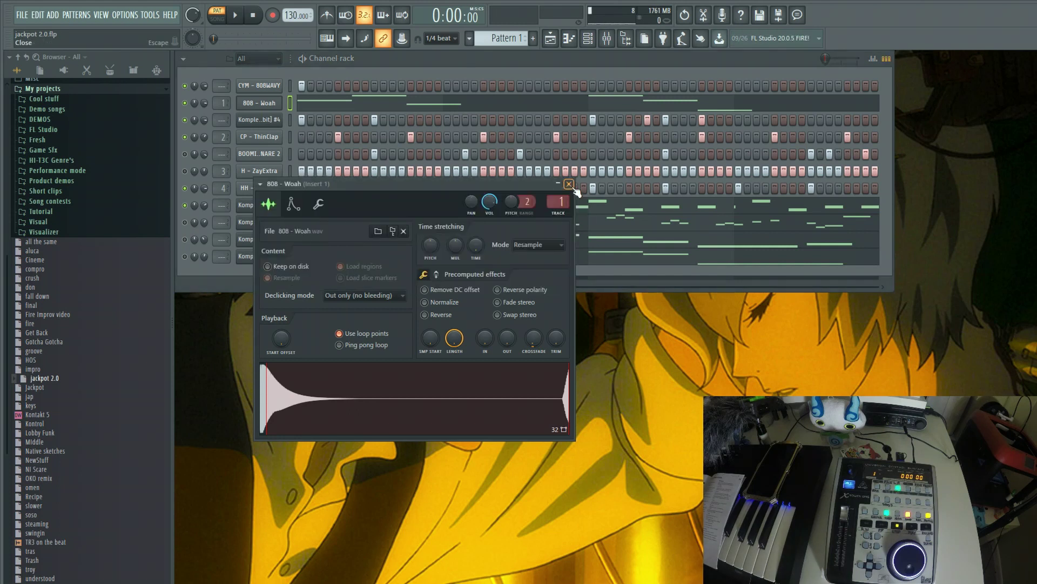
pyautogui.press('Escape')
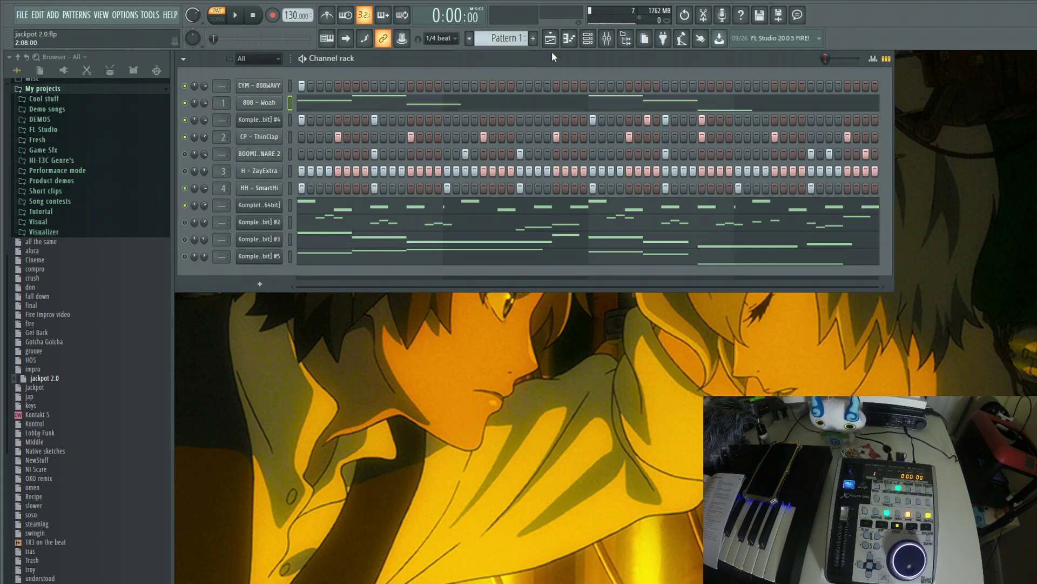
pyautogui.click(607, 40)
pyautogui.click(608, 40)
pyautogui.rightClick(290, 98)
pyautogui.click(607, 40)
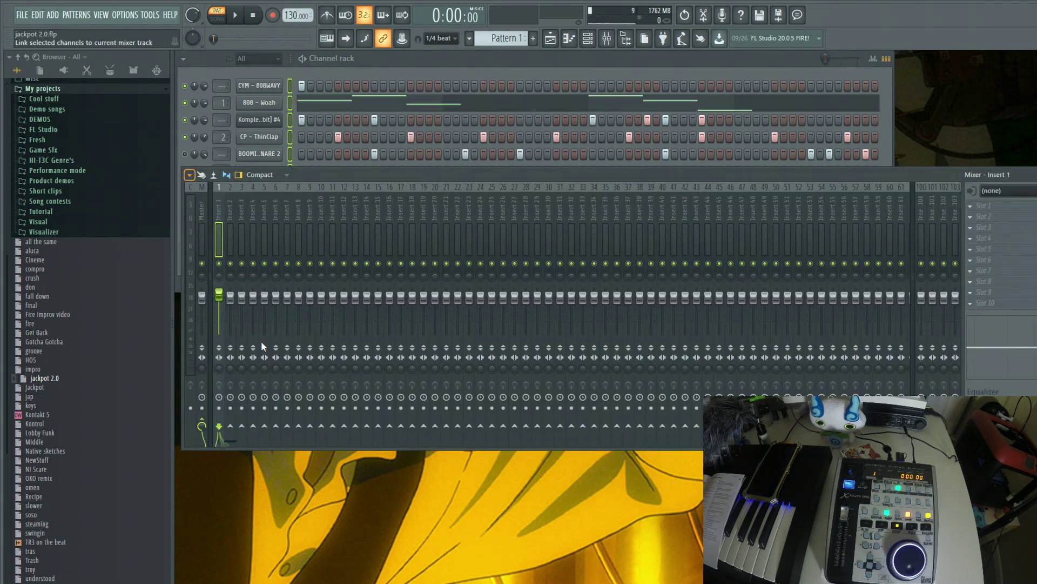
pyautogui.hotkey('ctrl', 'shift', 'l')
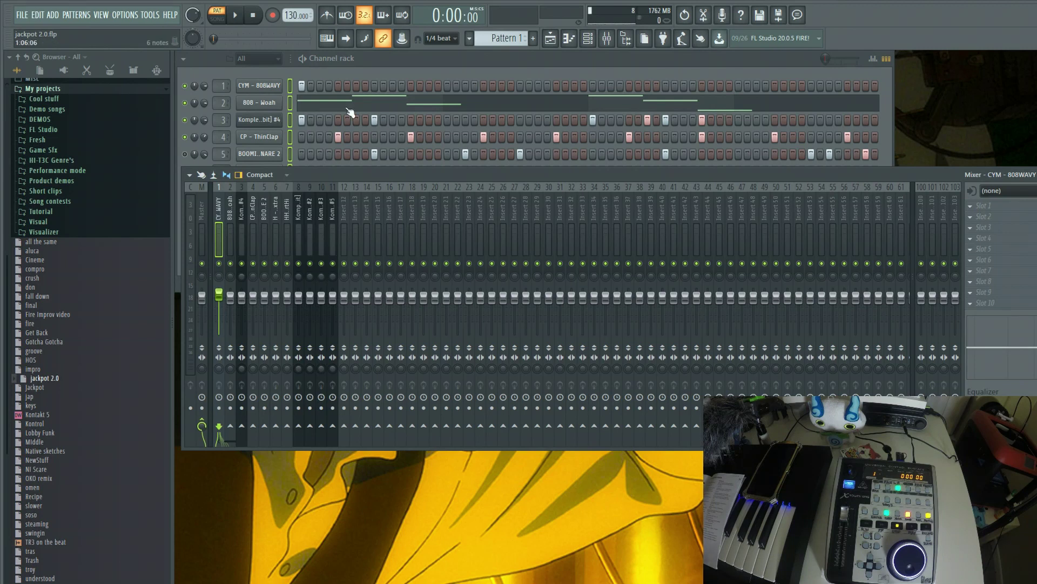
# Move the mixer below the channel rack and arm the 808 - Woah mixer track with Edison.
pyautogui.click(403, 66)
pyautogui.moveTo(945, 173); pyautogui.dragTo(956, 260)
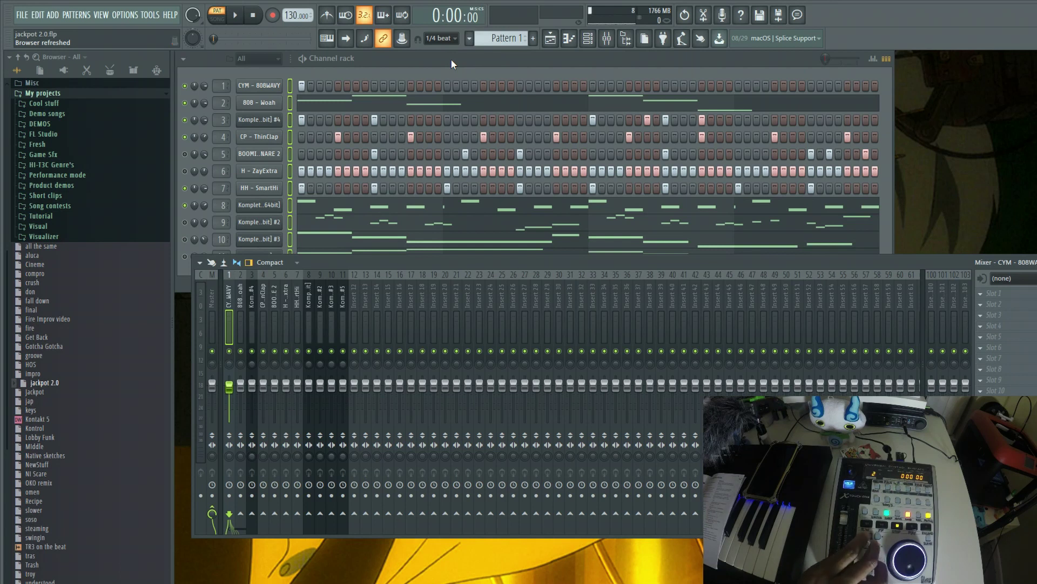
pyautogui.press('Right')
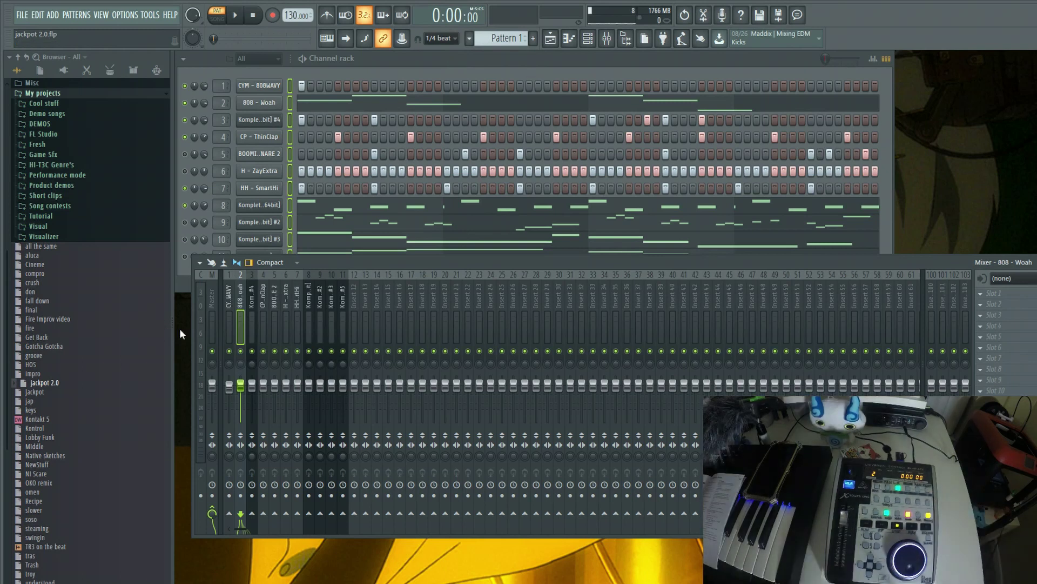
pyautogui.click(241, 495)
pyautogui.click(241, 495)
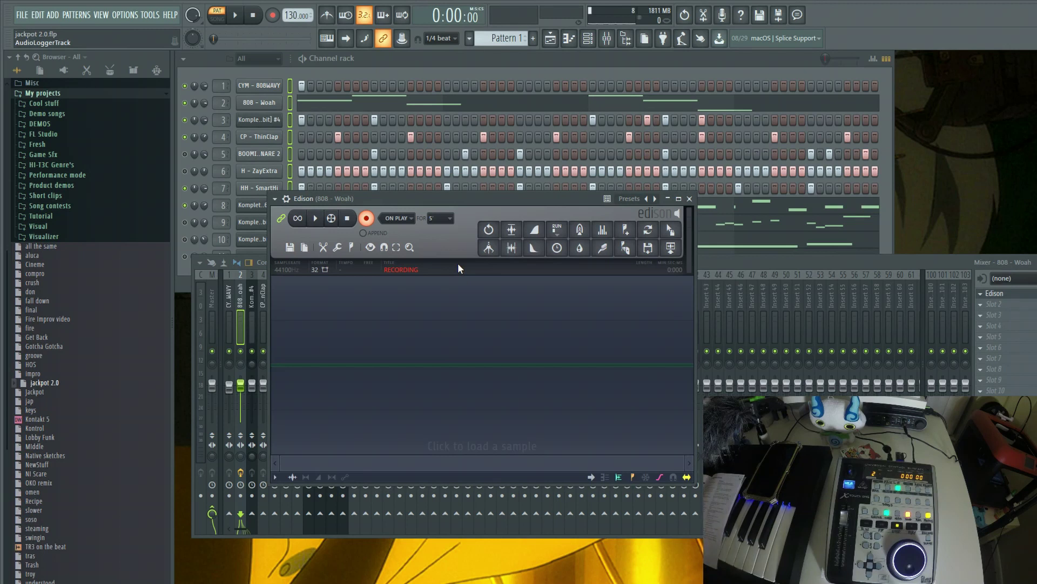
# Record a short pass of the 808 - Woah track into Edison, stop recording and close the Edison window.
pyautogui.click(235, 15)
pyautogui.press('space')
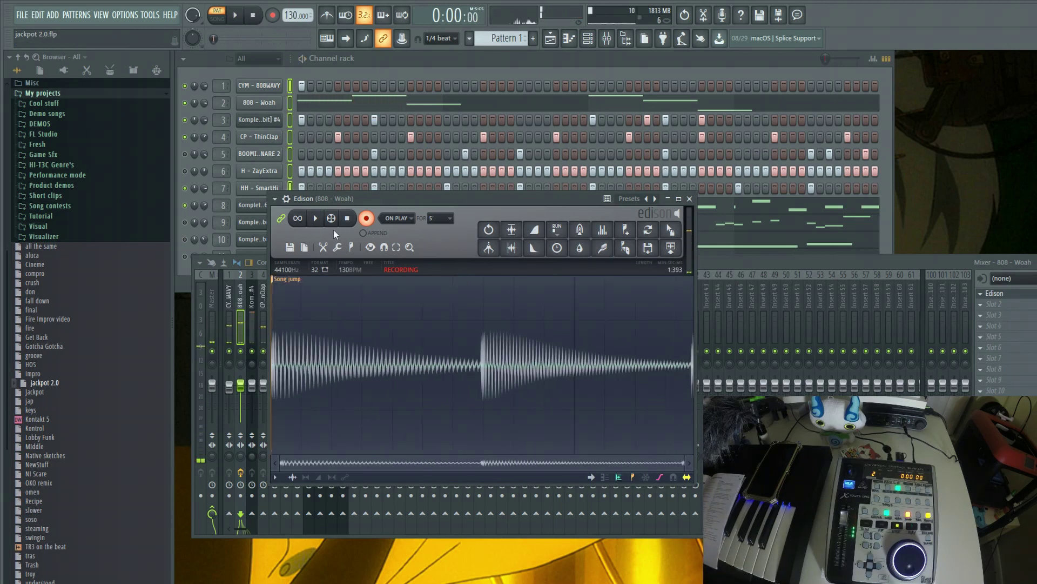
pyautogui.click(370, 219)
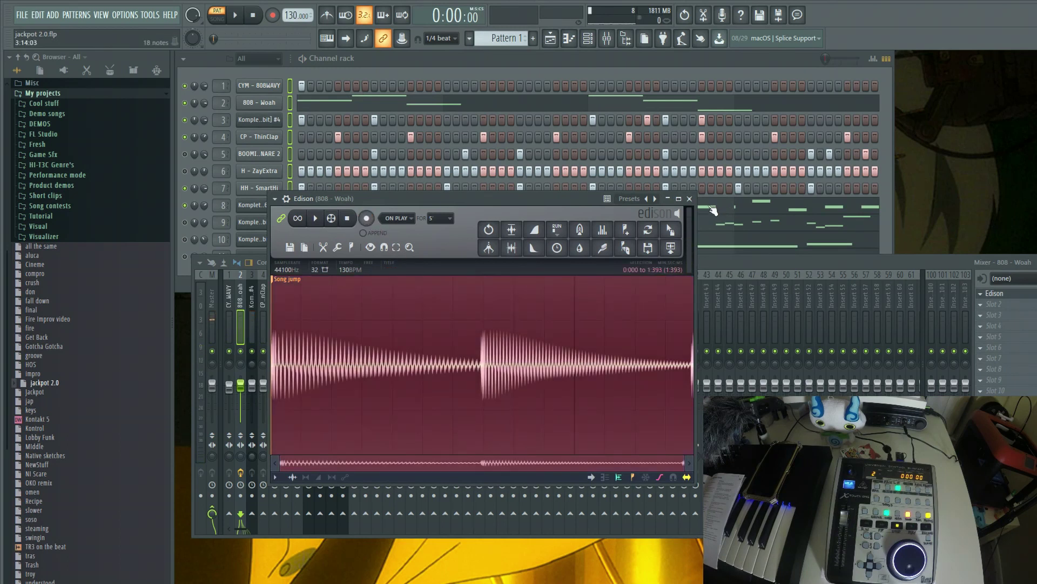
pyautogui.click(689, 199)
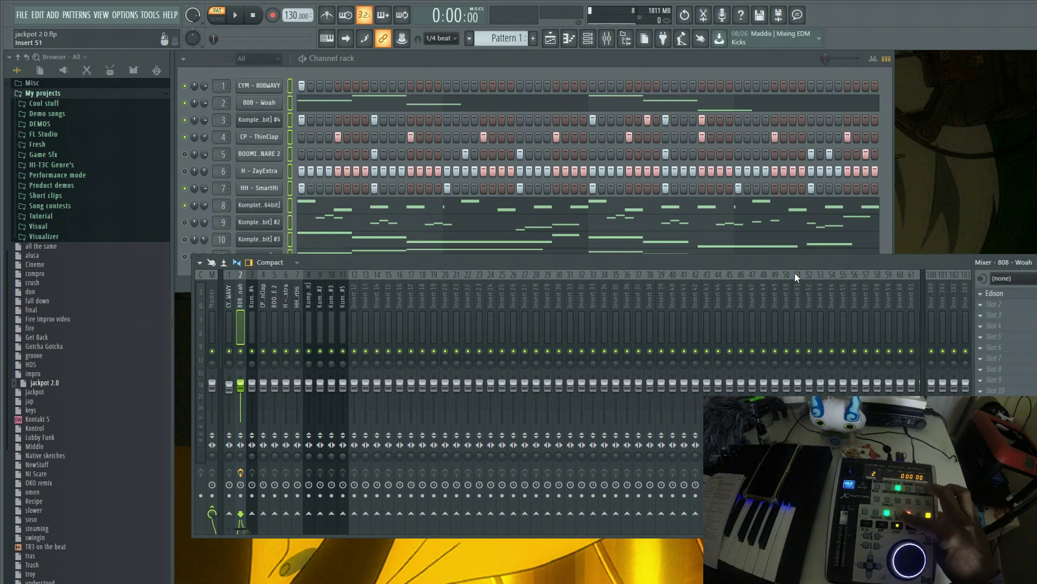
# Toggle the metronome and play Pattern 1 before stopping playback.
pyautogui.hotkey('ctrl', 'm')
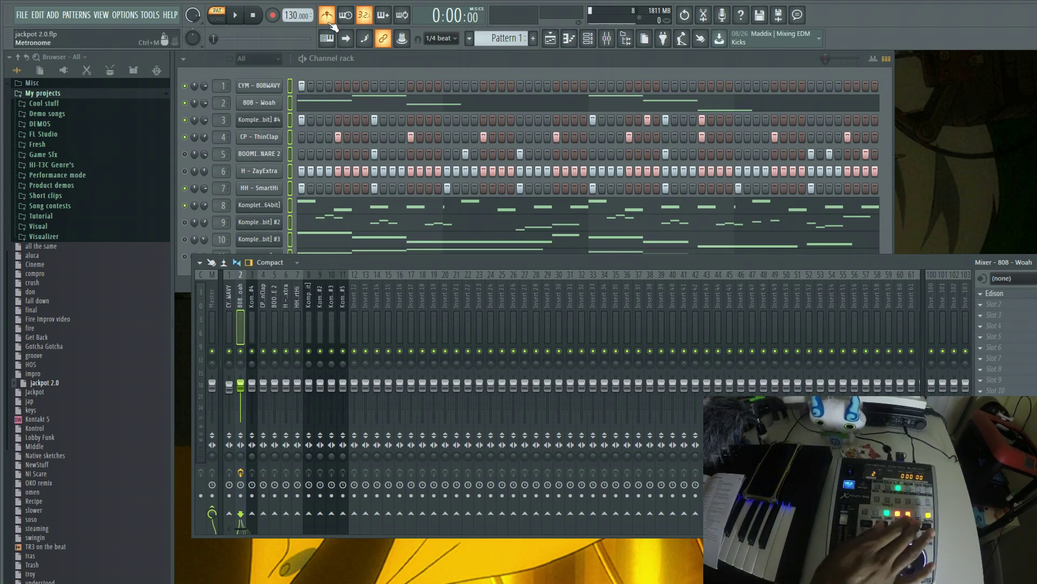
pyautogui.press('space')
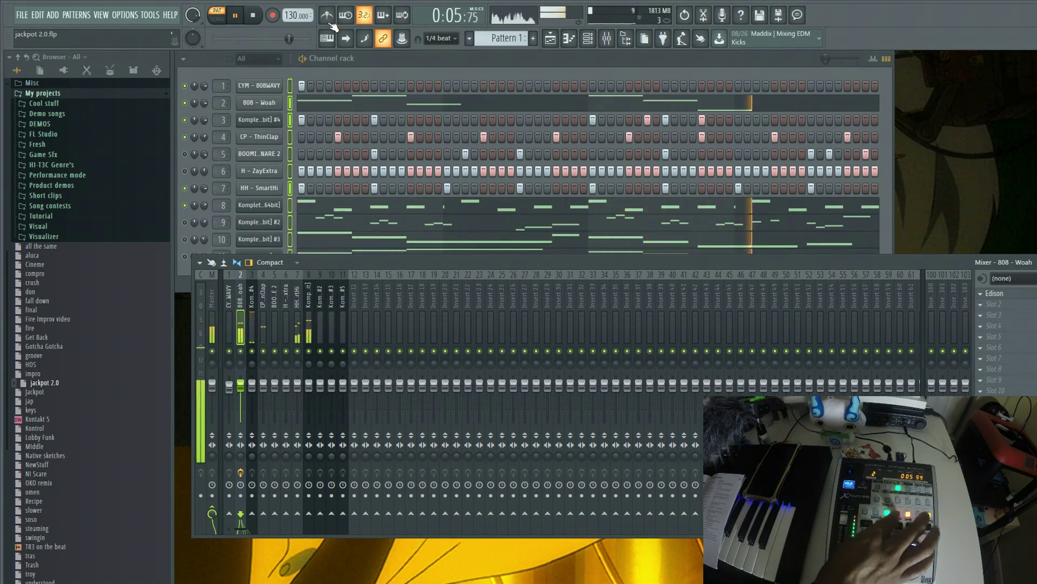
pyautogui.press('space')
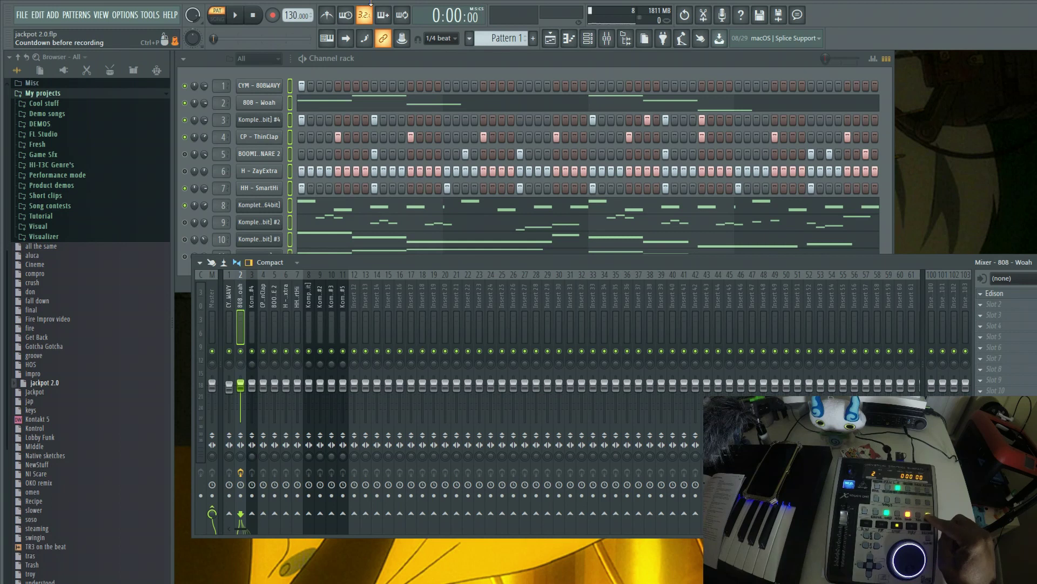
# Switch playback between pattern and song mode, ending in pattern mode.
pyautogui.press('l')
pyautogui.press('l')
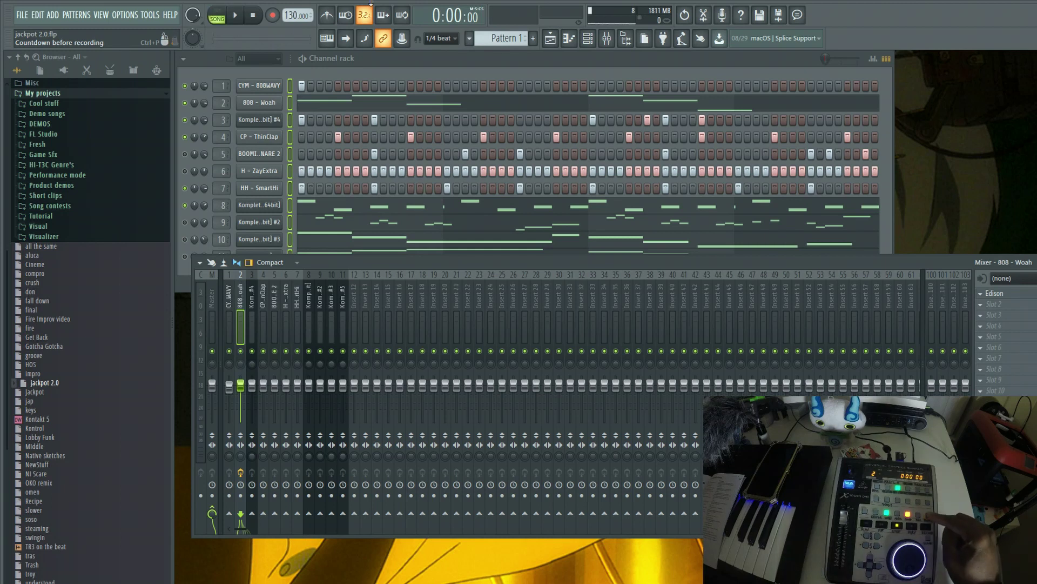
pyautogui.press('l')
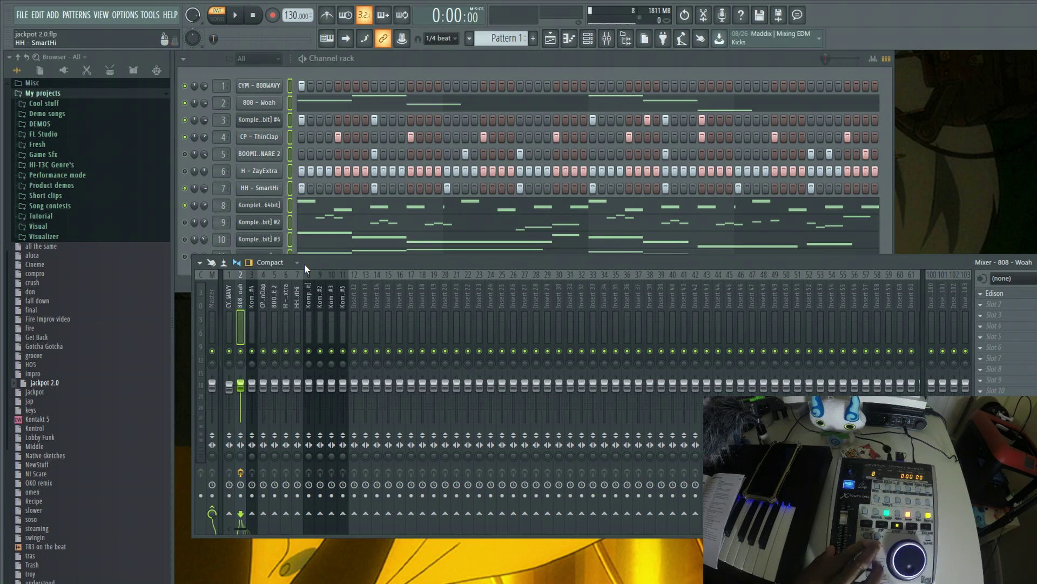
# Play Pattern 1 and select mixer track 8 followed by the CYM - 808WAVY track.
pyautogui.press('space')
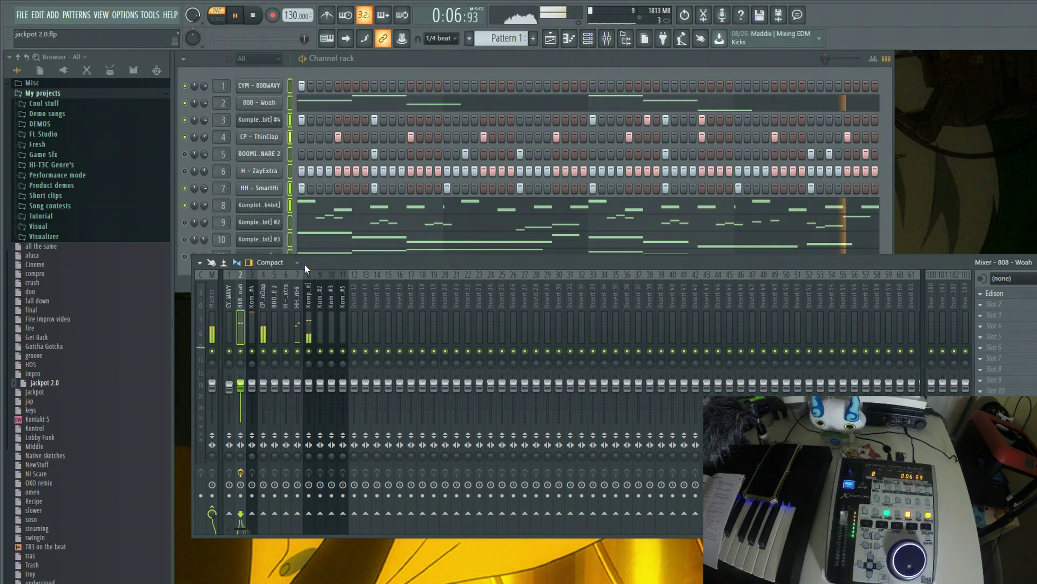
pyautogui.click(311, 295)
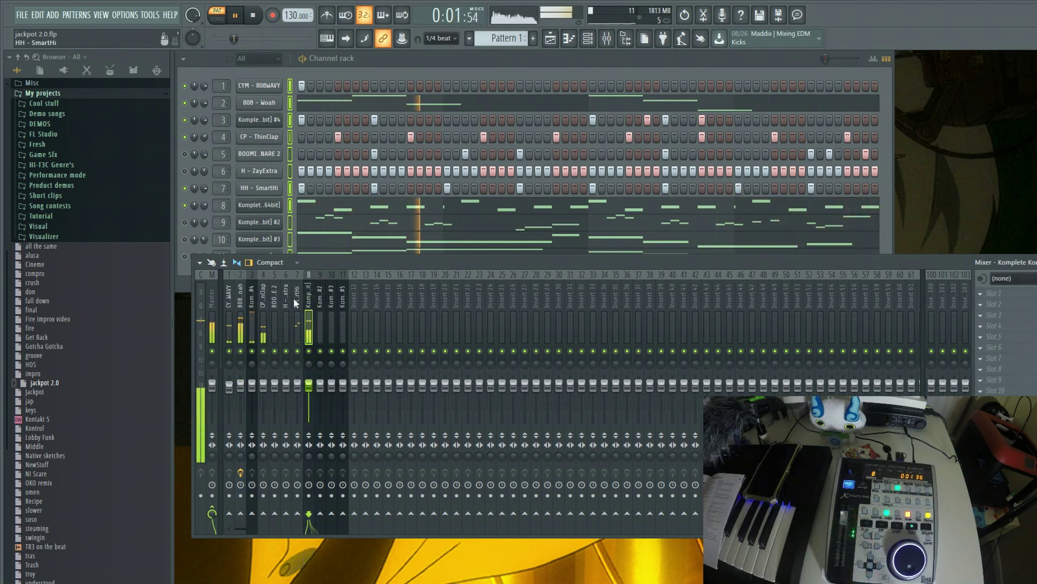
pyautogui.click(229, 311)
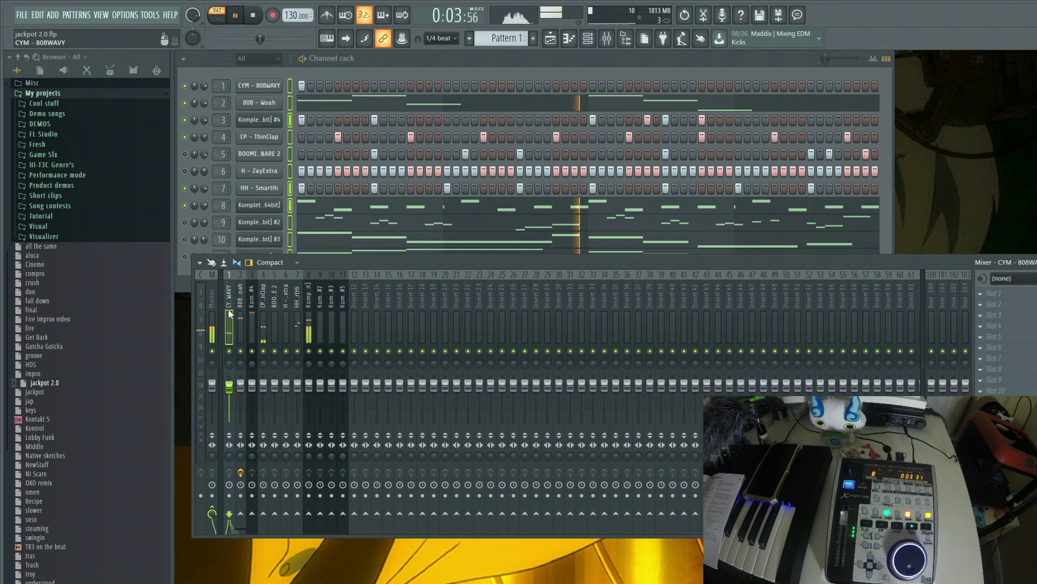
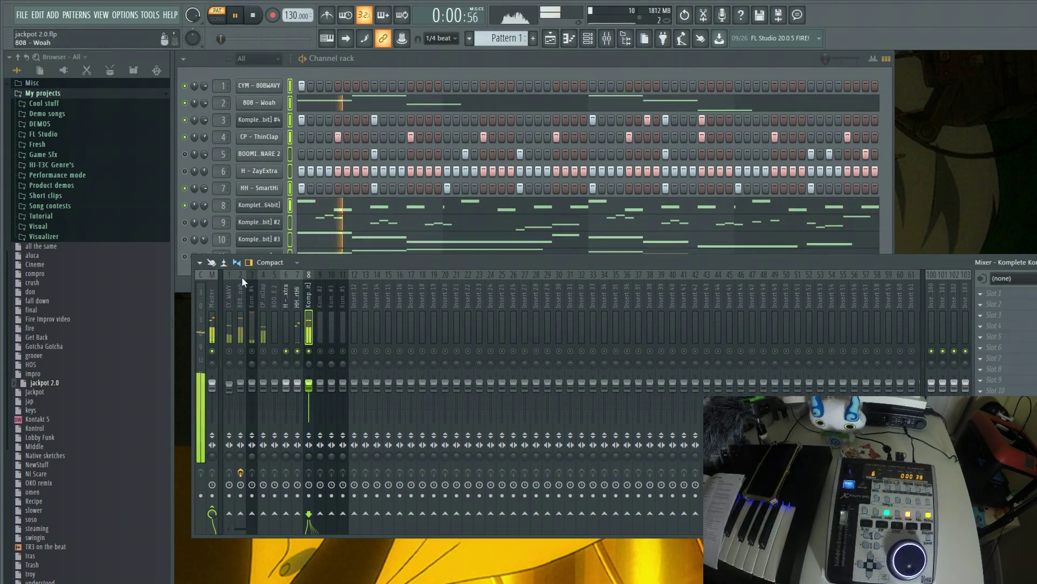
# Unmute the Komplete Kontrol #2, #3 and #5 channels in the channel rack and return to mixer track 8.
pyautogui.click(180, 229)
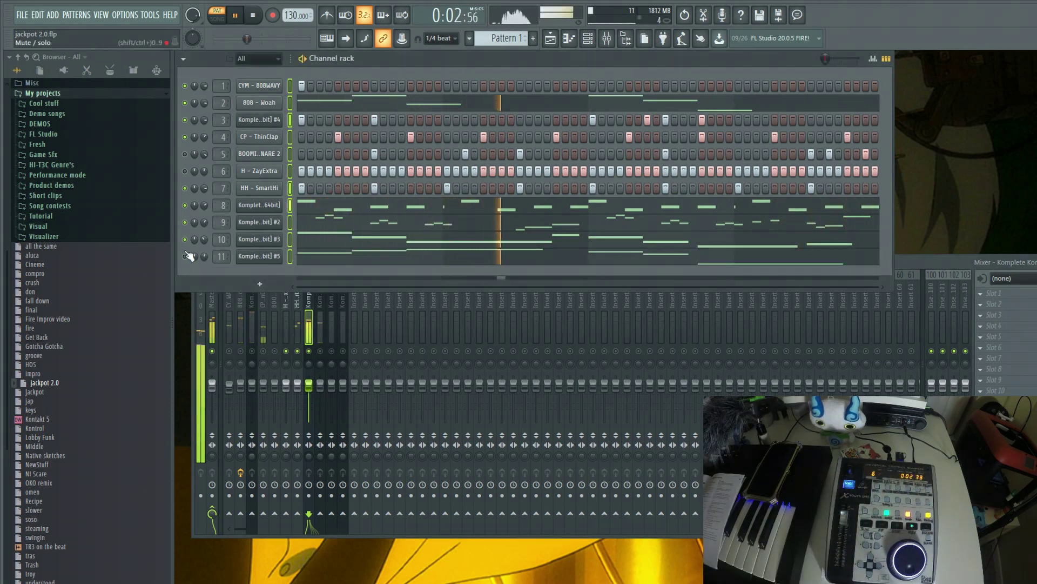
pyautogui.click(184, 255)
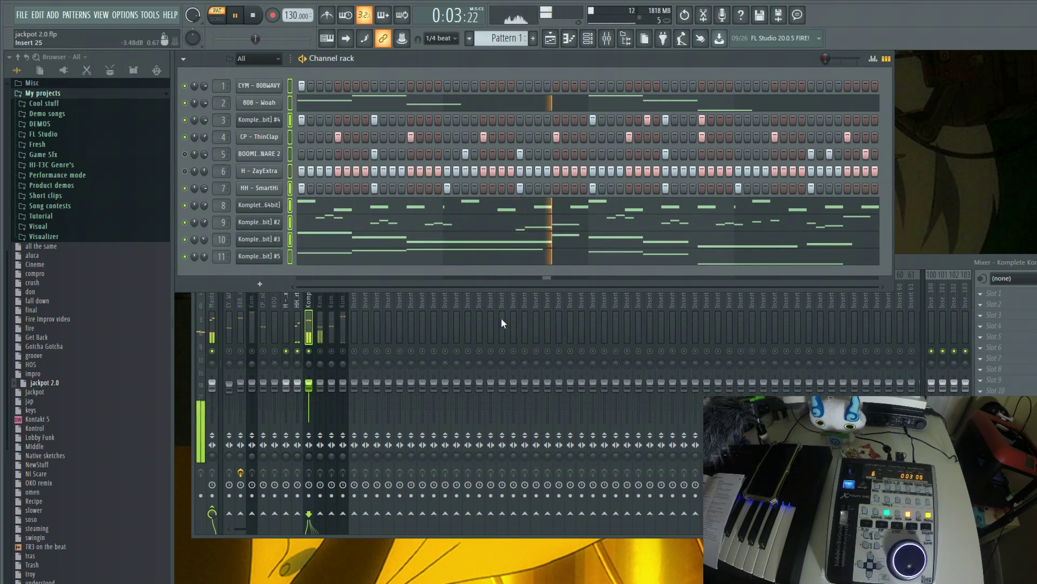
pyautogui.click(489, 308)
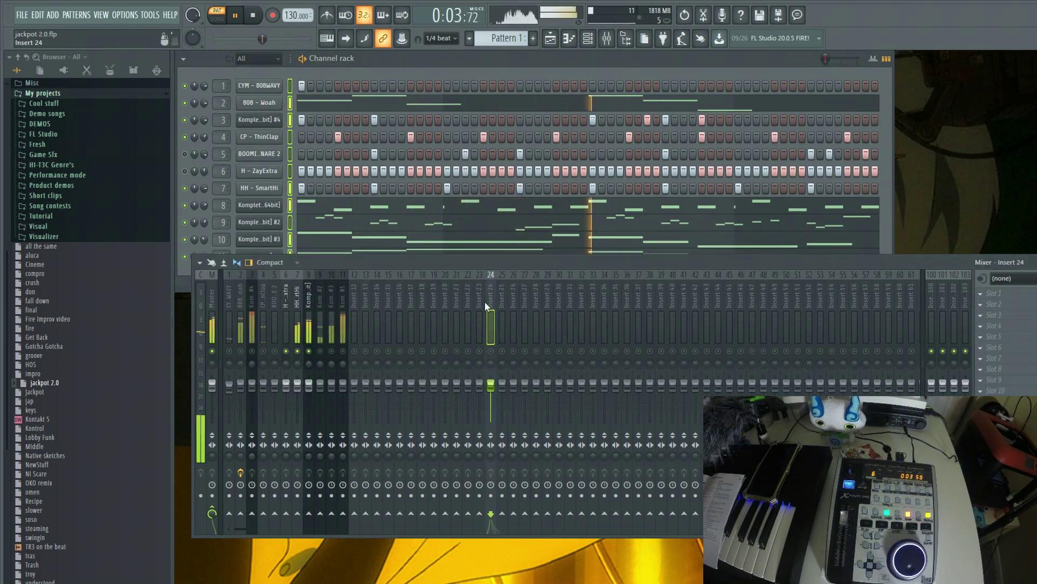
pyautogui.click(309, 292)
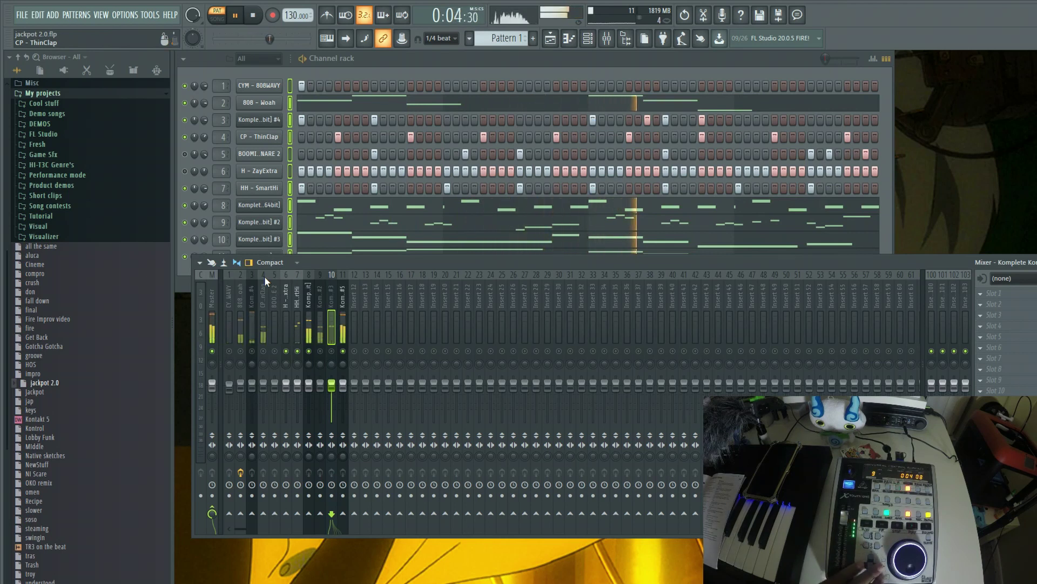
# Move the mixer selection back and forth across the named tracks during playback, ending on H - ZayExtra.
pyautogui.press('Left')
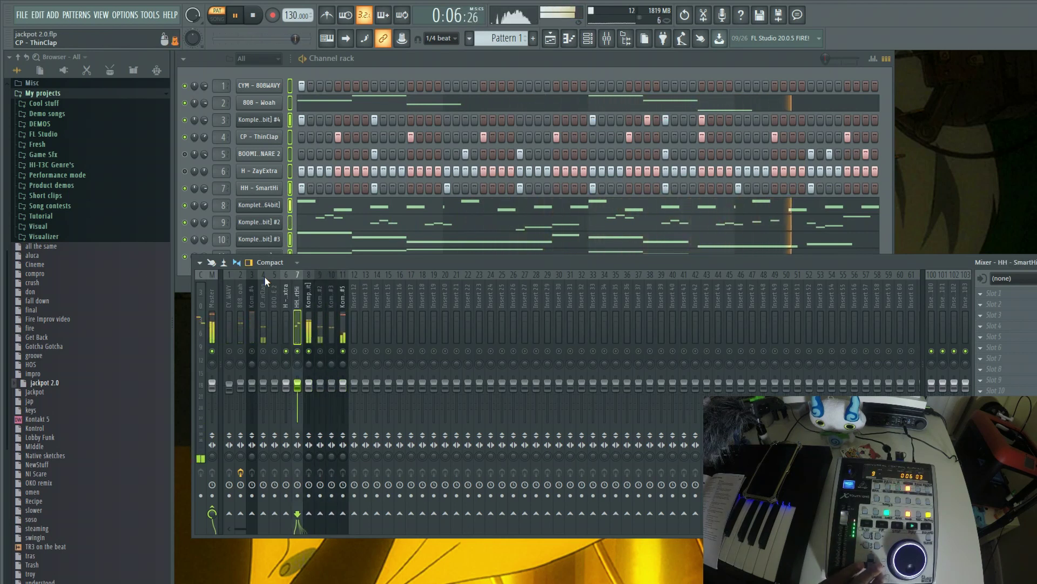
pyautogui.press('Left')
pyautogui.press('Left')
pyautogui.press('Left')
pyautogui.press('Left')
pyautogui.press('Right')
pyautogui.press('Right')
pyautogui.press('Right')
pyautogui.press('Right')
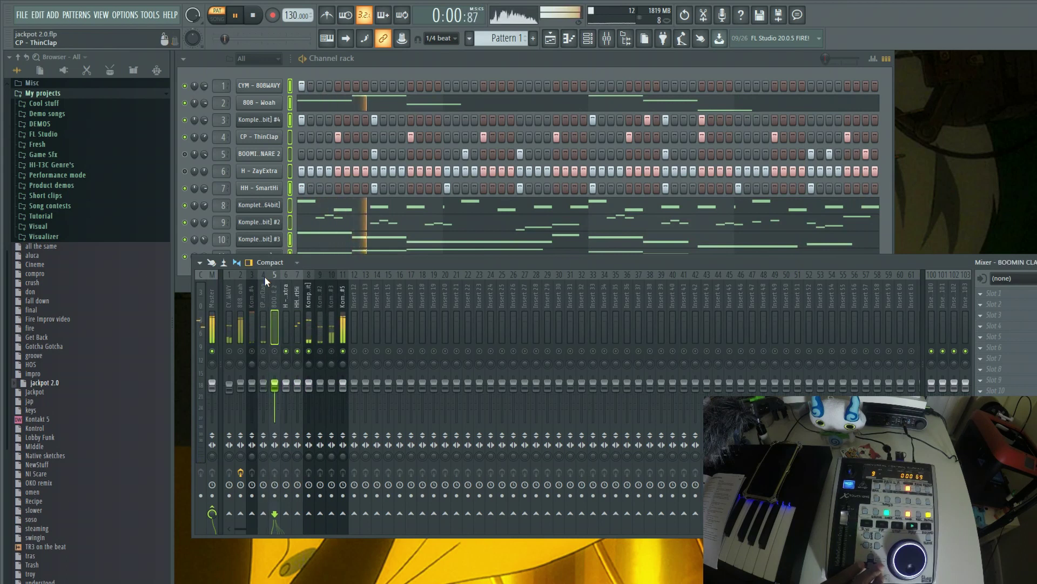
pyautogui.press('Right')
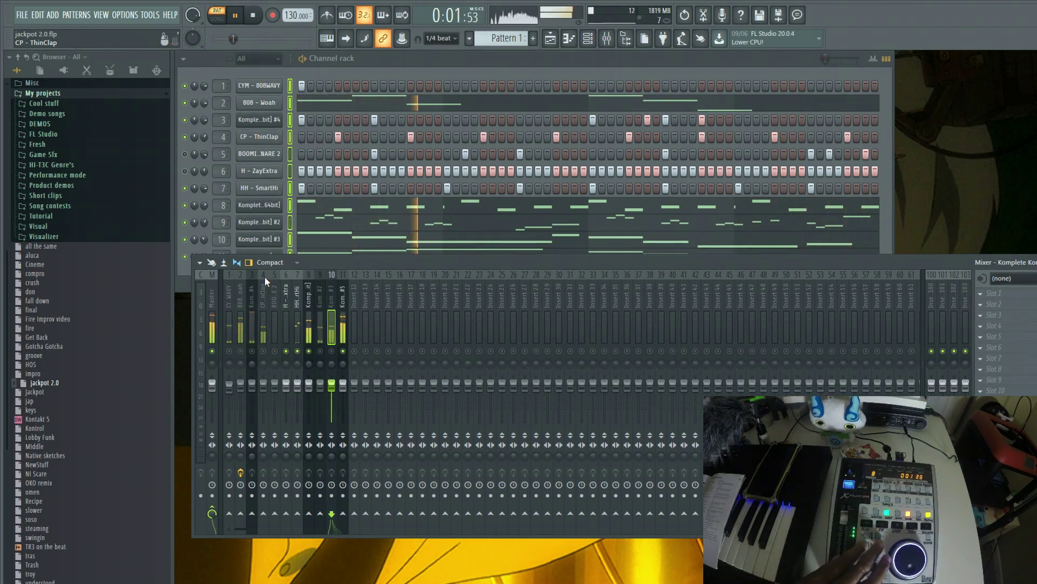
pyautogui.press('Left')
pyautogui.press('Left')
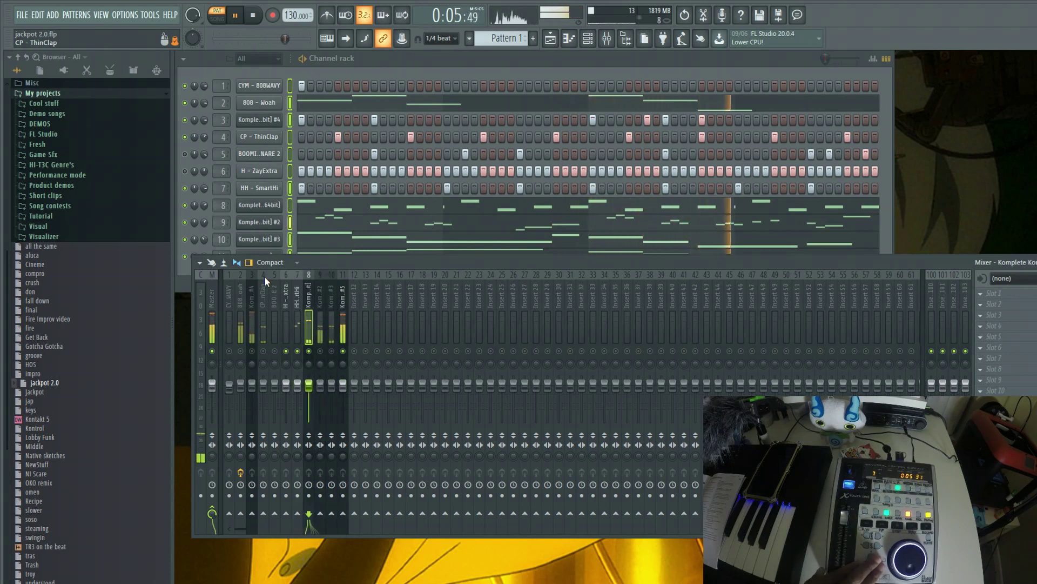
pyautogui.press('Left')
pyautogui.press('Left')
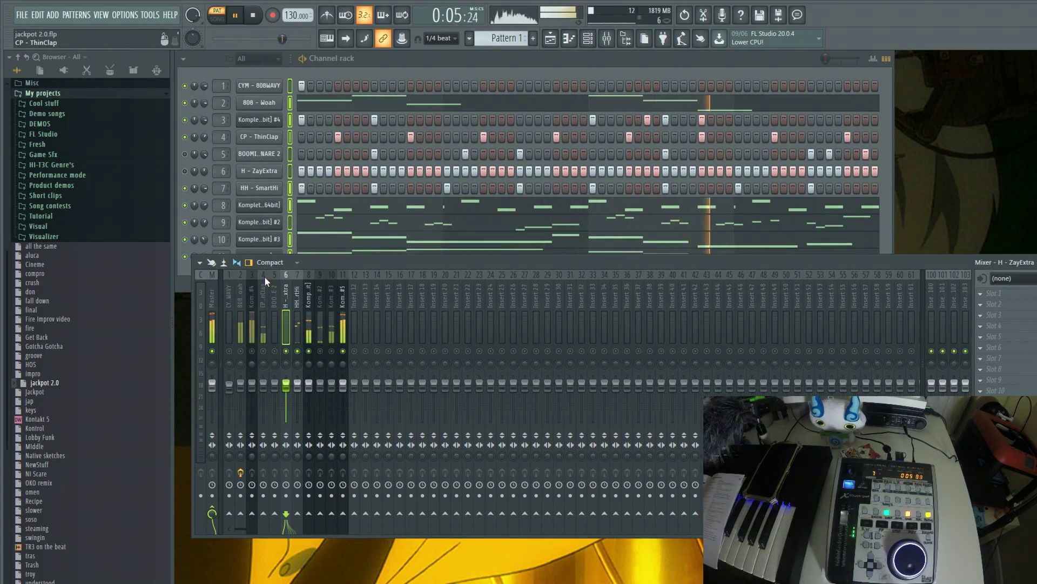
# Move the mixer selection back from insert 17 to Komplete Kontrol #5 on track 11.
pyautogui.click(336, 289)
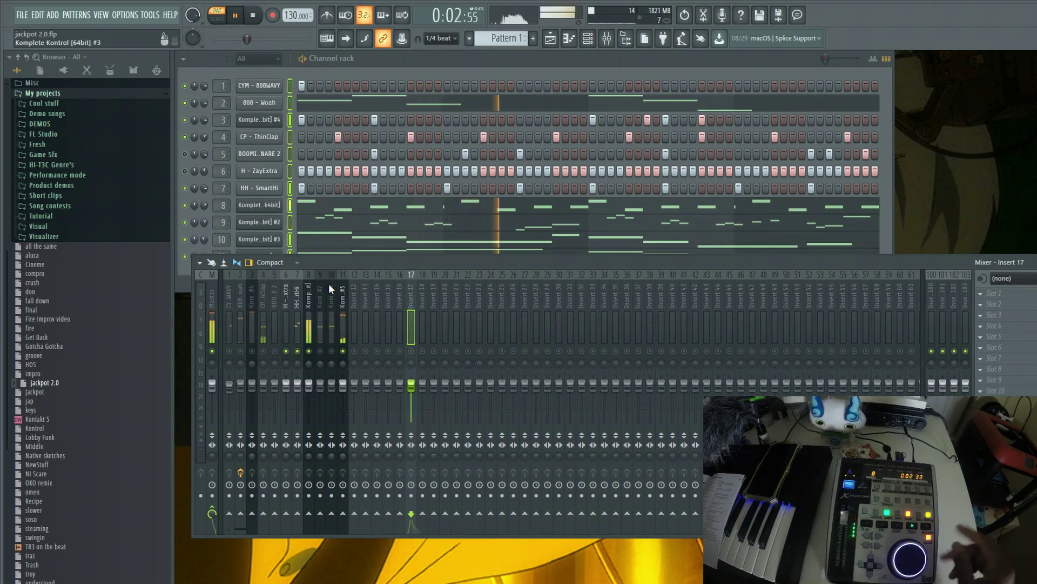
pyautogui.press('Left')
pyautogui.press('Left')
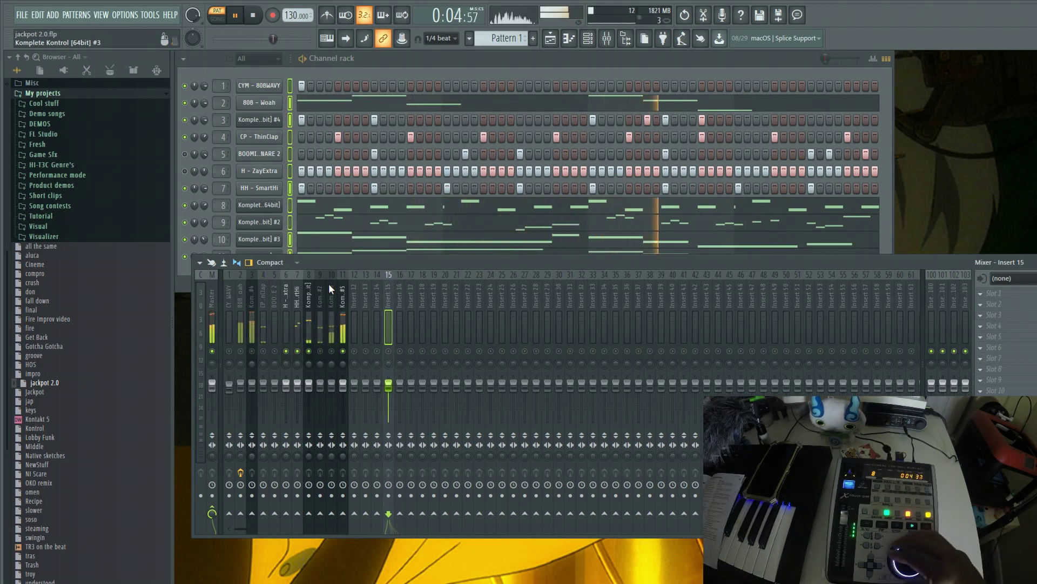
pyautogui.press('Left')
pyautogui.press('Left')
pyautogui.press('Left')
pyautogui.press('Left')
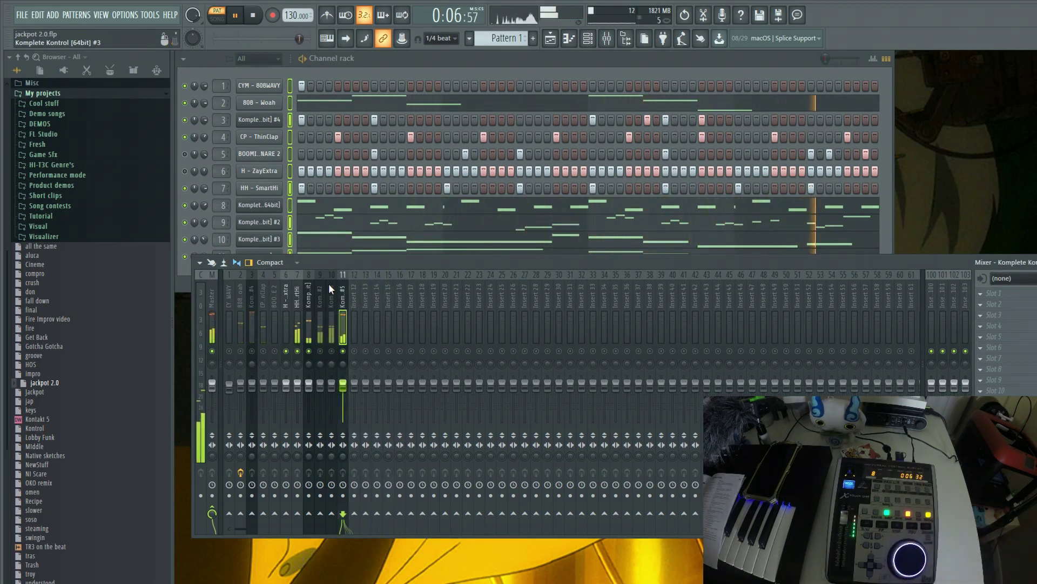